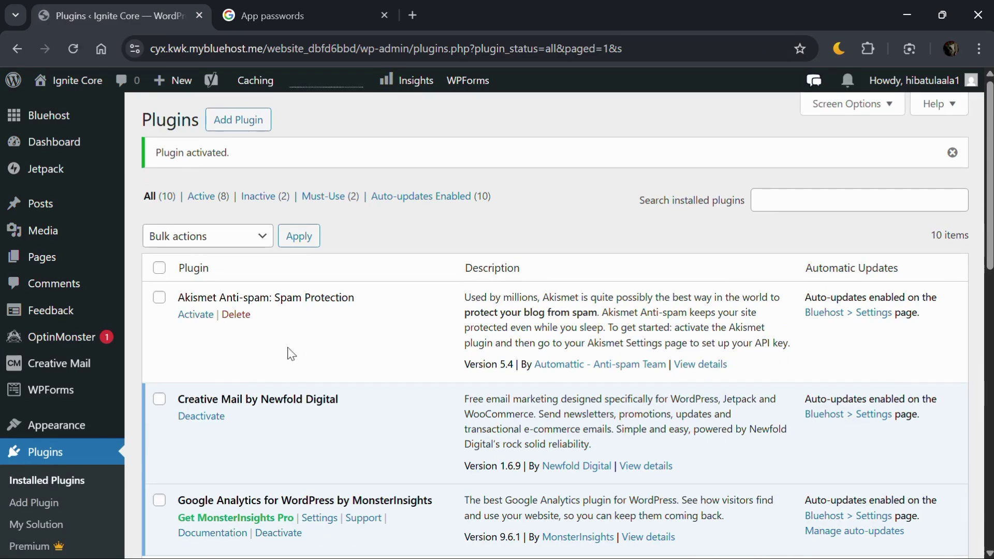
Open the WP Mail SMTP plugin's settings page from the installed plugins page
scroll(290, 352, "down", 1)
scroll(52, 468, "down", 2)
mouse_move(54, 472)
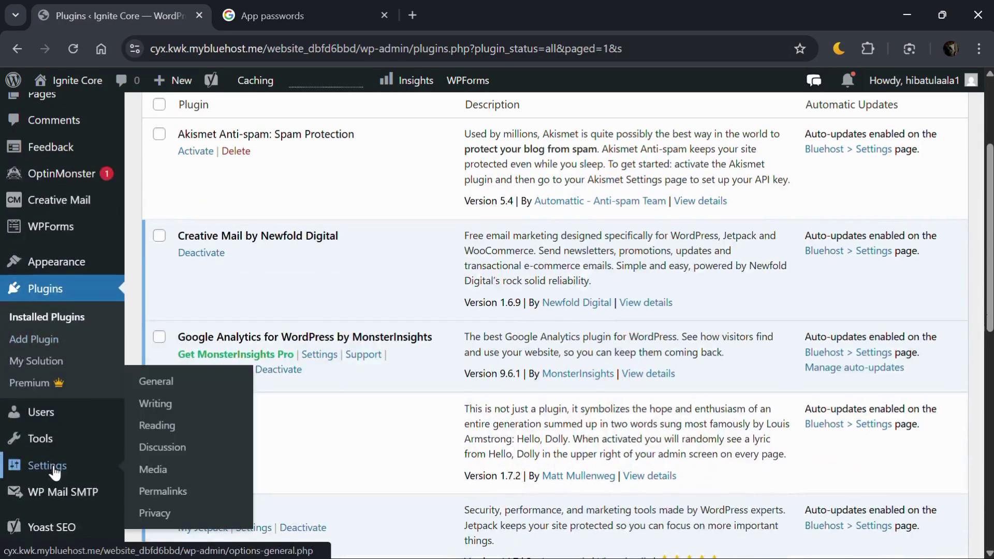
left_click(68, 494)
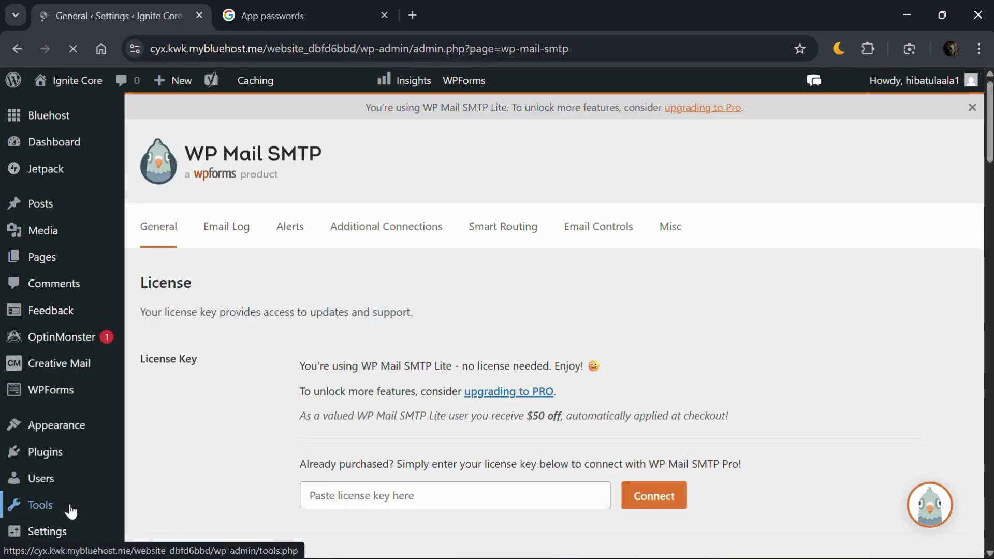
Examine the From Email, From Name, mailer and Other SMTP server settings, and check the Google account's app passwords page
scroll(349, 393, "down", 3)
scroll(352, 393, "down", 3)
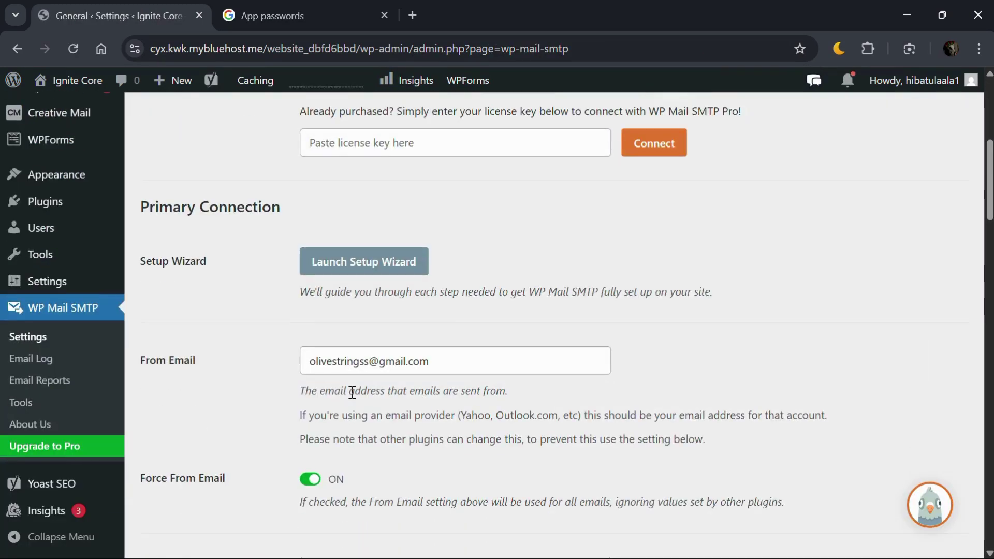
scroll(328, 295, "down", 1)
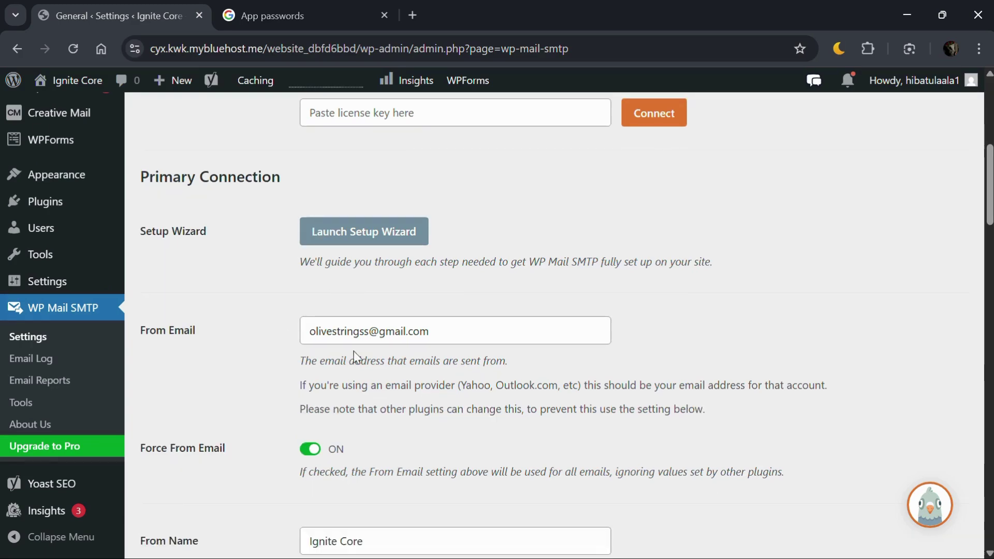
scroll(290, 369, "down", 3)
scroll(288, 369, "down", 5)
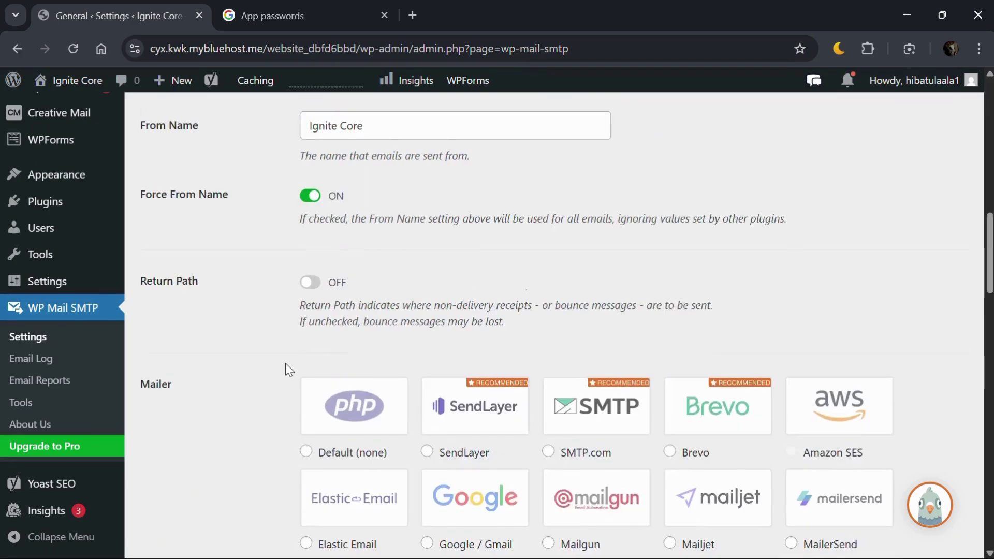
scroll(177, 302, "down", 2)
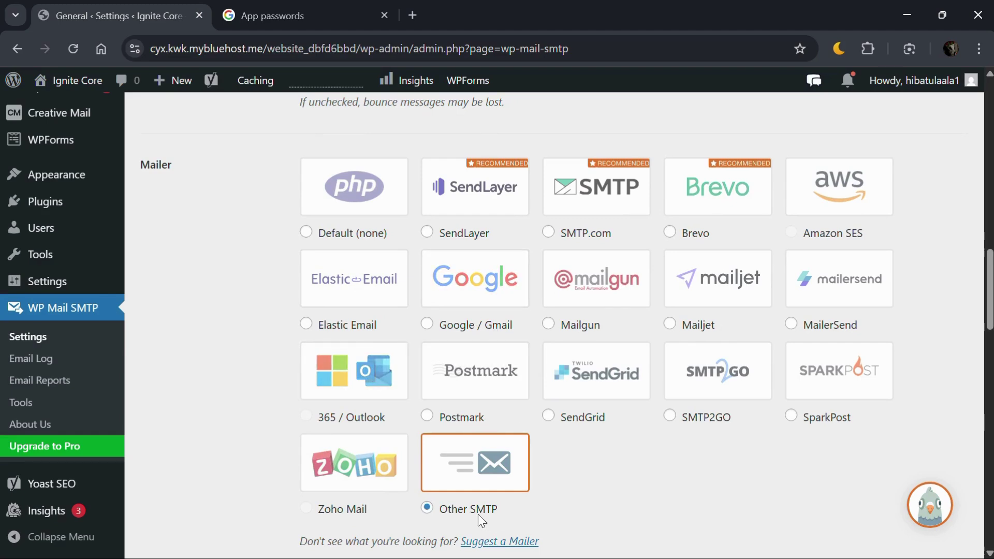
scroll(496, 513, "down", 6)
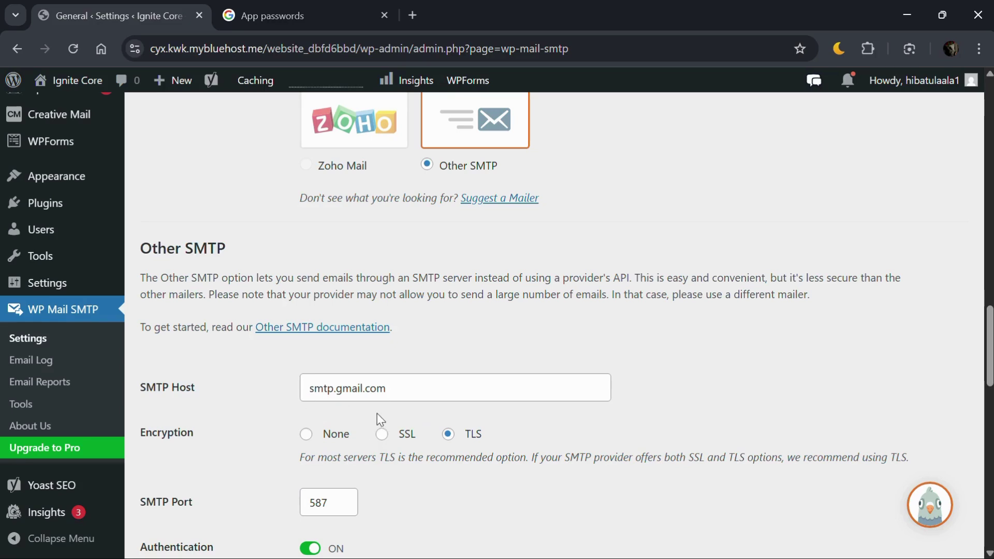
scroll(369, 410, "down", 2)
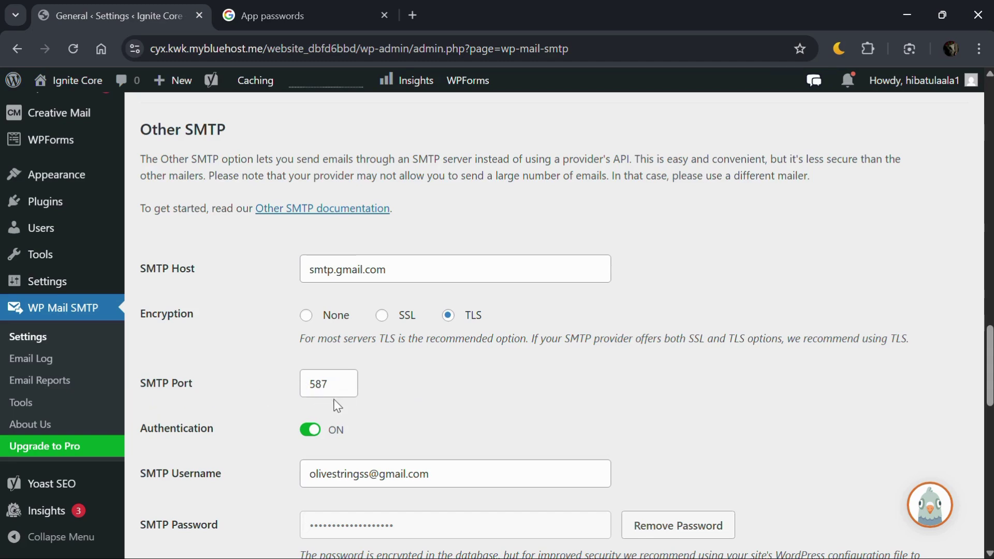
scroll(338, 406, "down", 1)
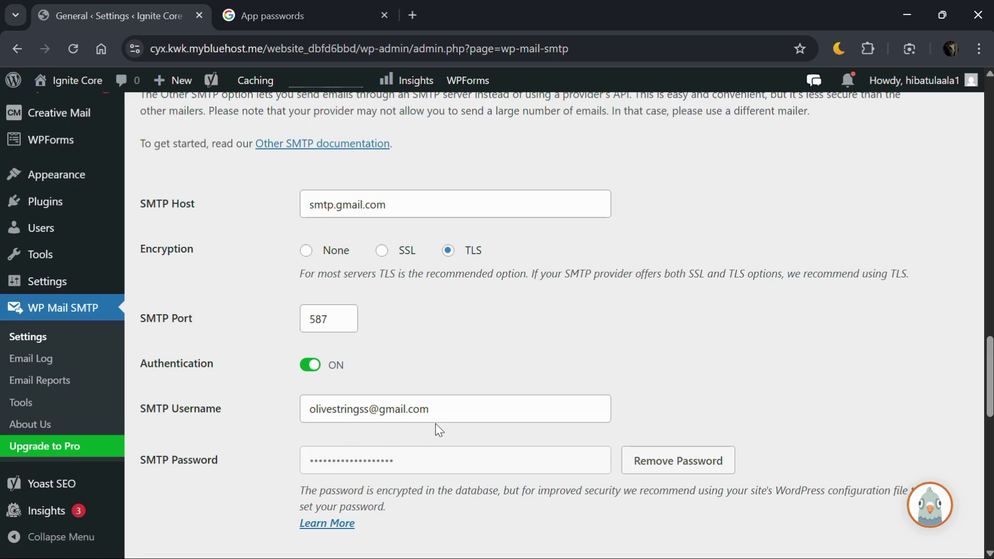
scroll(440, 430, "down", 1)
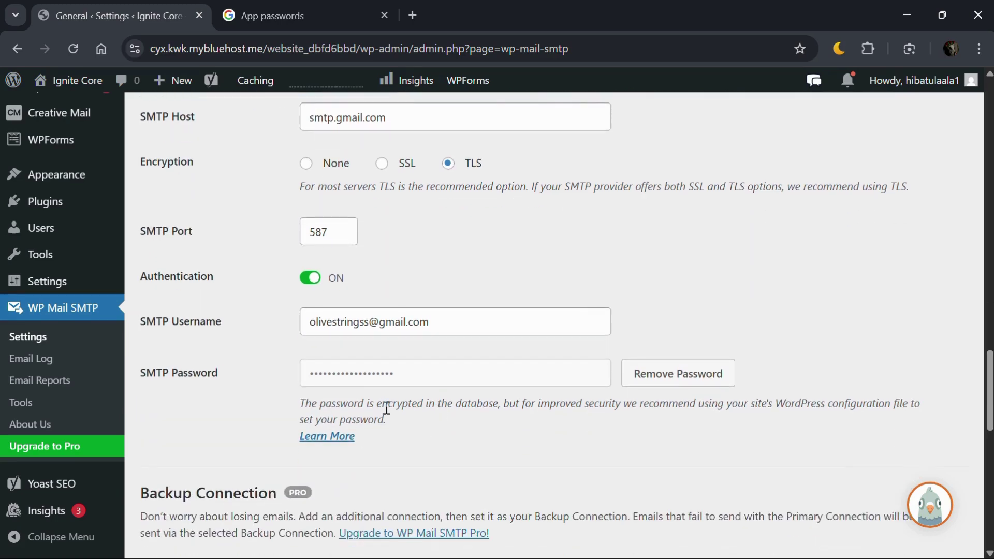
left_click(297, 16)
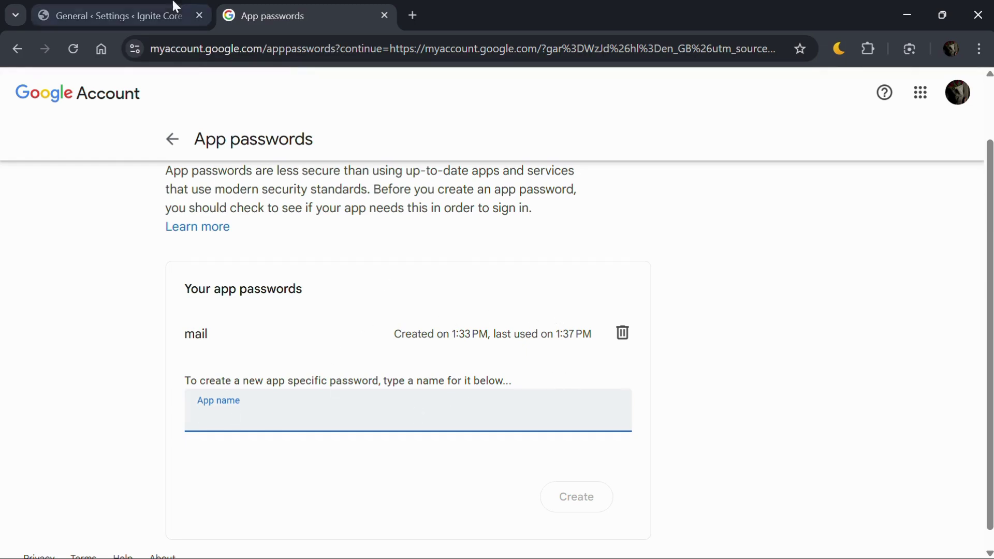
left_click(158, 7)
Save the WP Mail SMTP settings with Other SMTP as the mailer and no backup connection
scroll(362, 259, "down", 2)
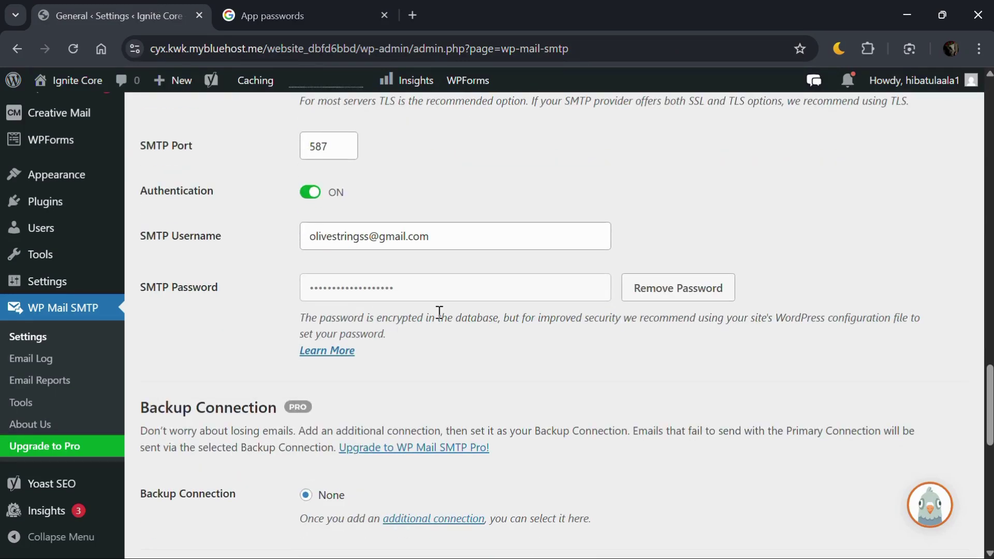
scroll(393, 290, "down", 5)
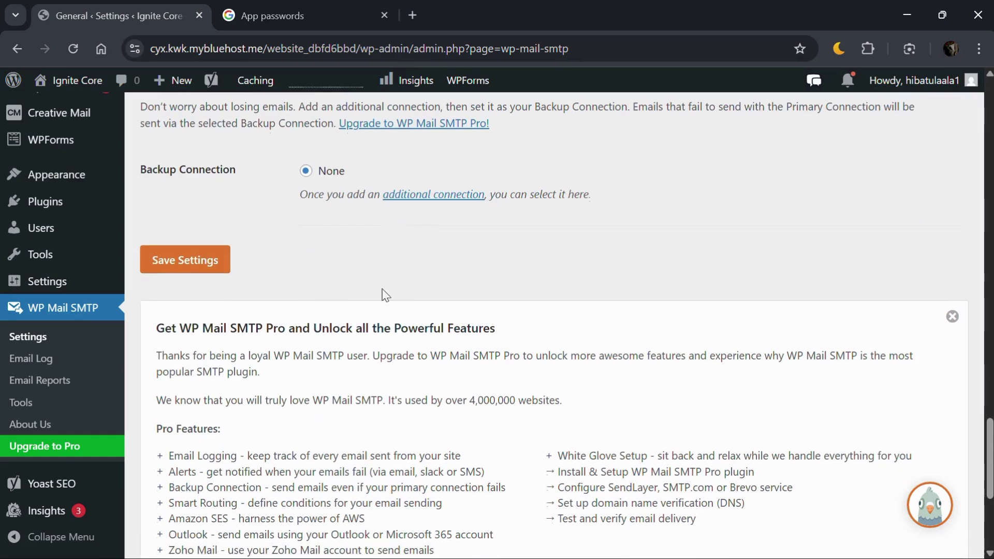
left_click(186, 269)
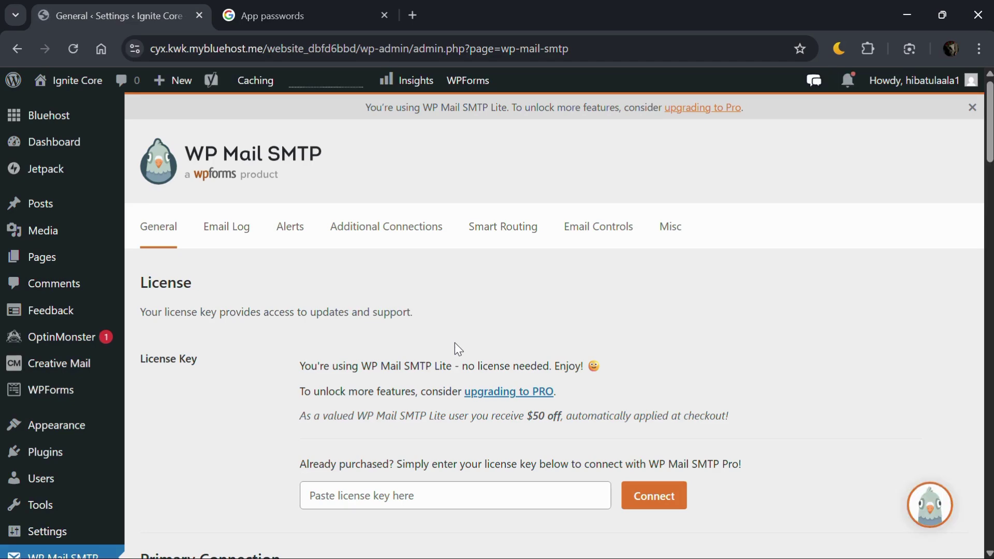
Open the "contact" page for editing from the site's list of pages
scroll(454, 343, "down", 5)
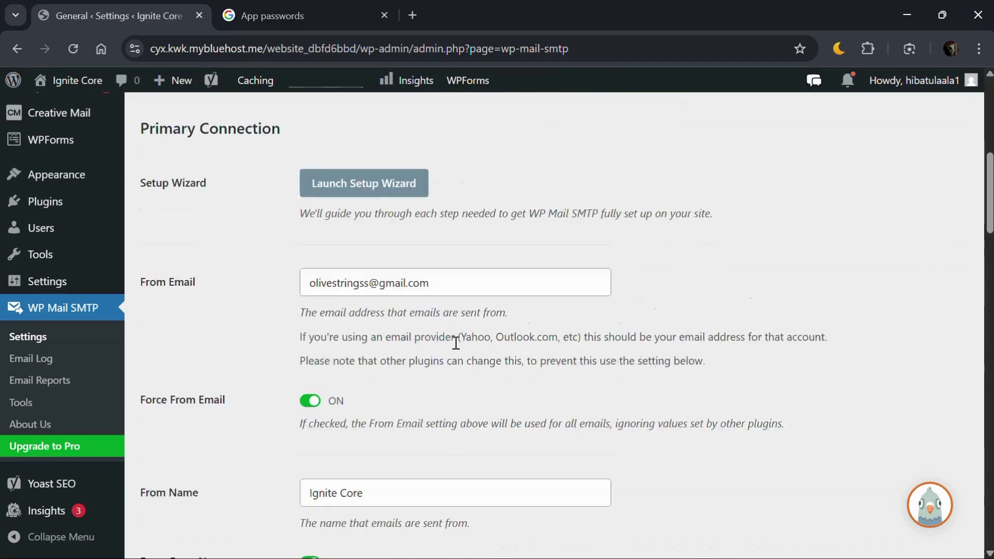
scroll(454, 342, "down", 2)
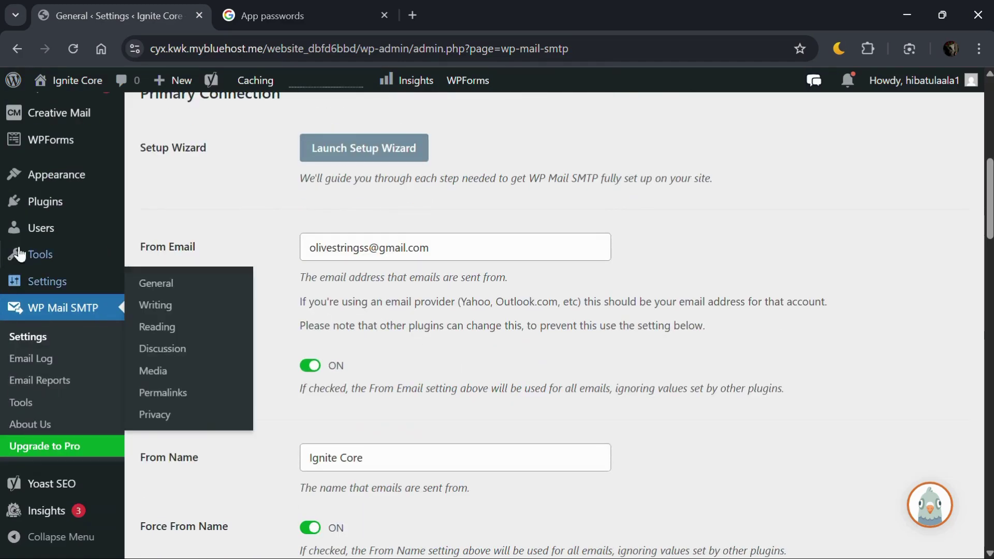
scroll(39, 191, "up", 3)
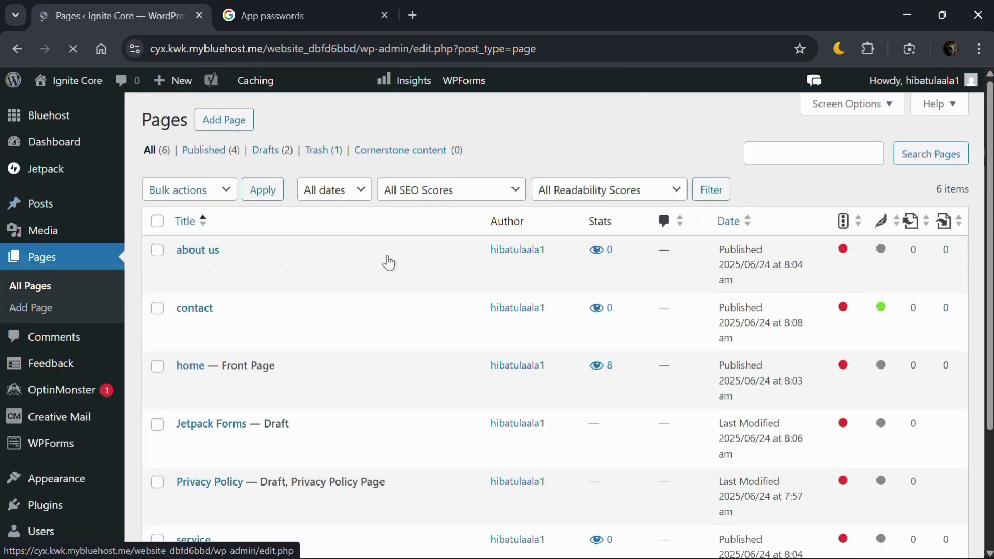
left_click(186, 331)
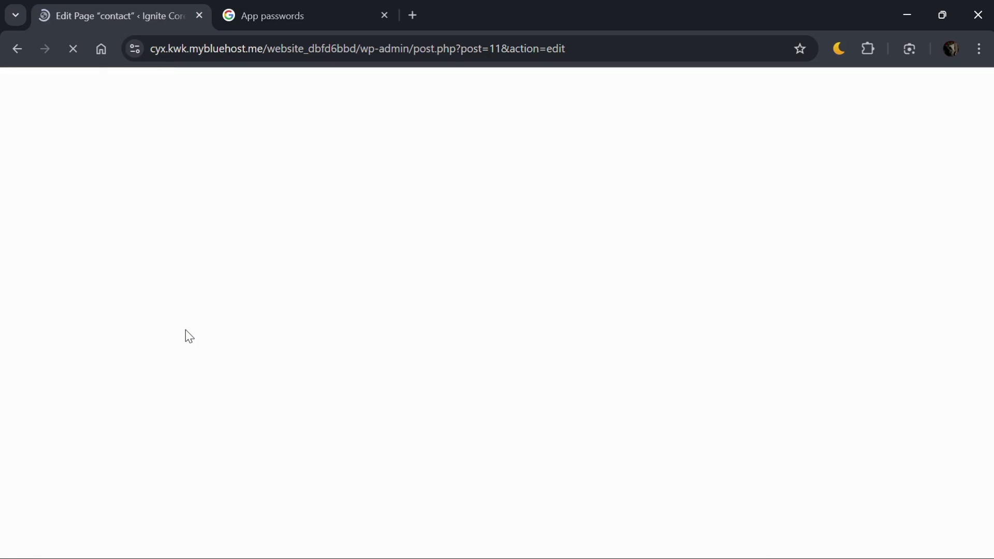
Select the contact form block, expand its email connection settings to check the recipient address, and save the page
scroll(189, 336, "down", 4)
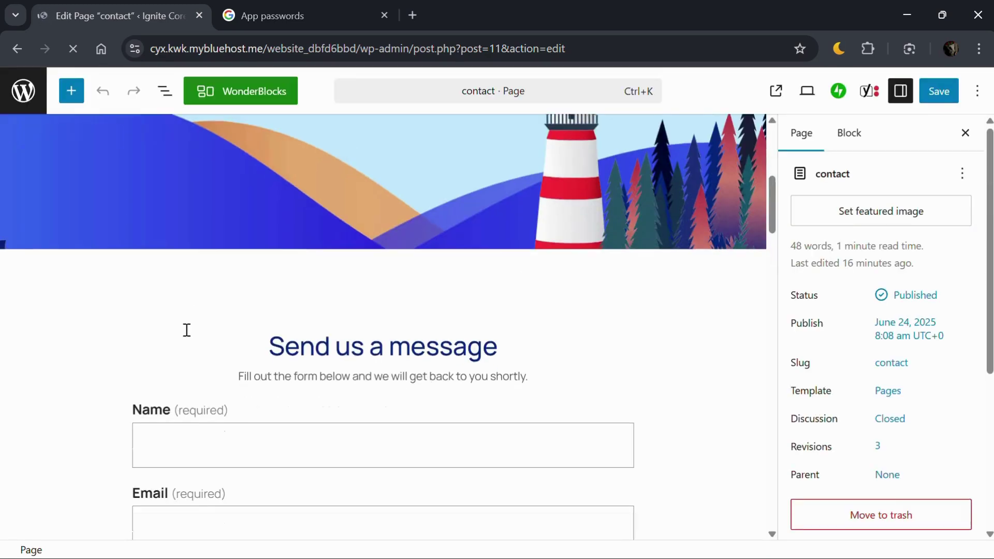
scroll(189, 336, "down", 4)
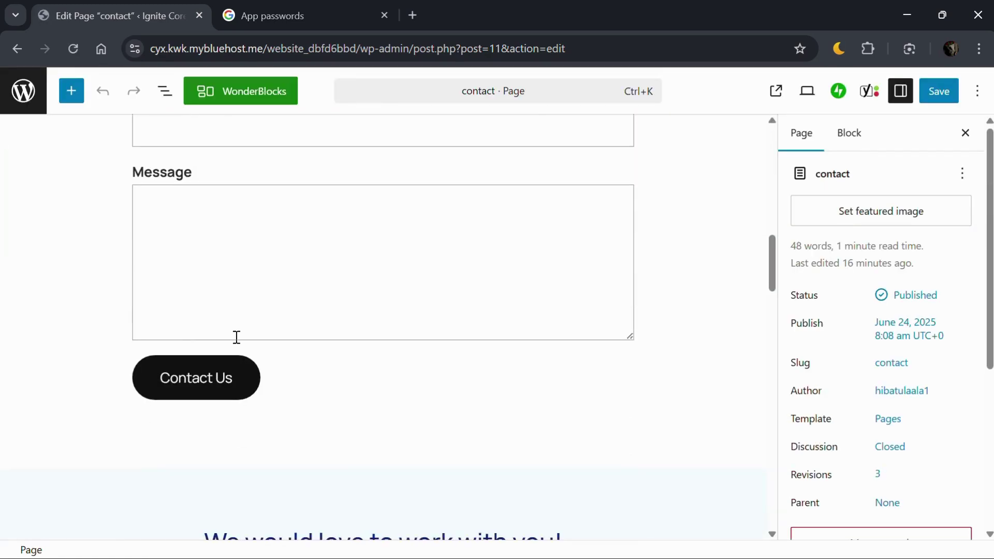
left_click(355, 387)
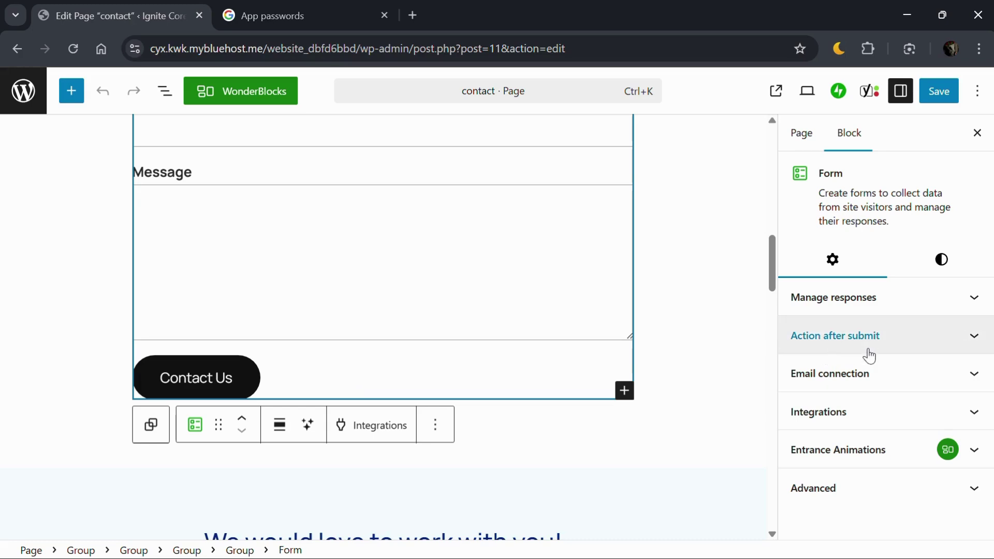
left_click(880, 373)
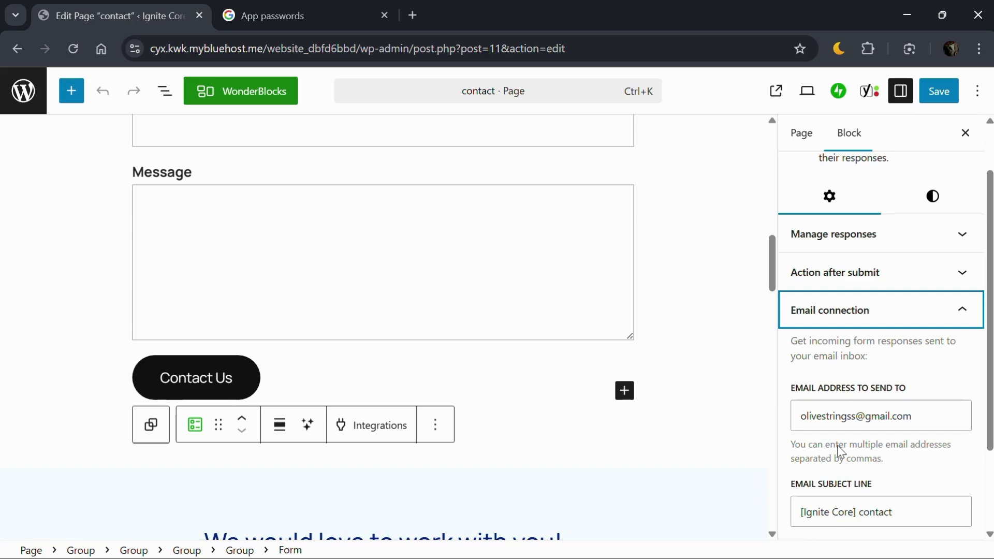
left_click(939, 102)
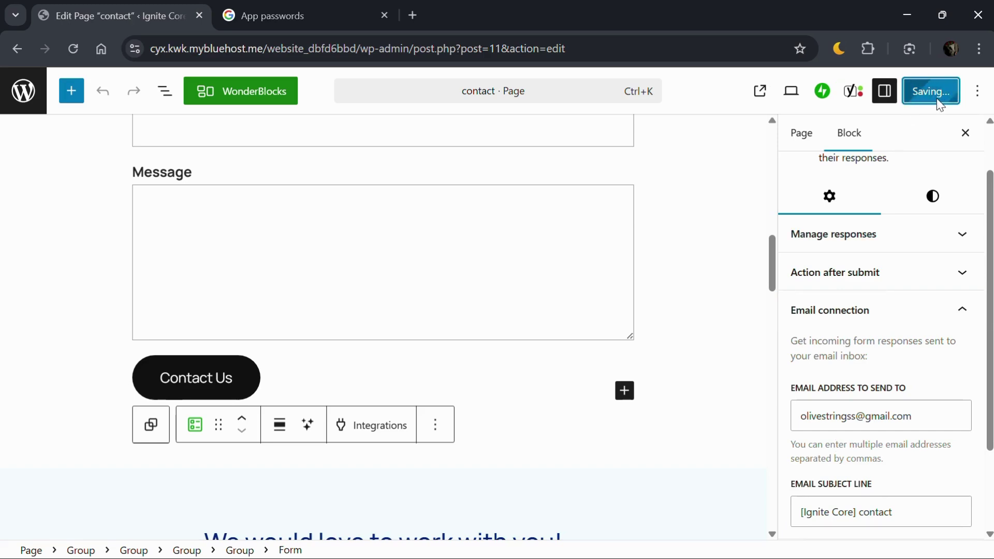
View the published contact page and enter "name" in the message form's Name field
left_click(767, 103)
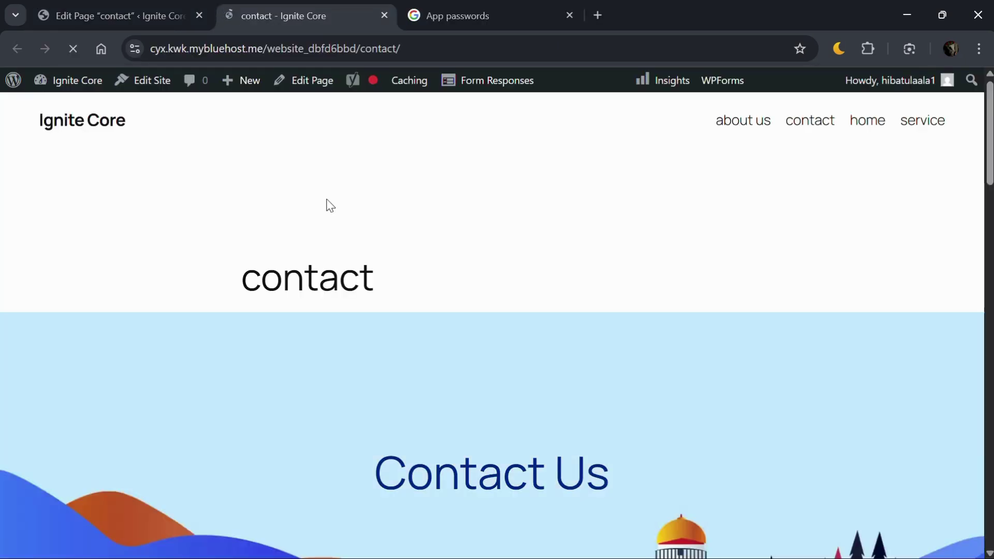
scroll(394, 419, "down", 8)
left_click(395, 418)
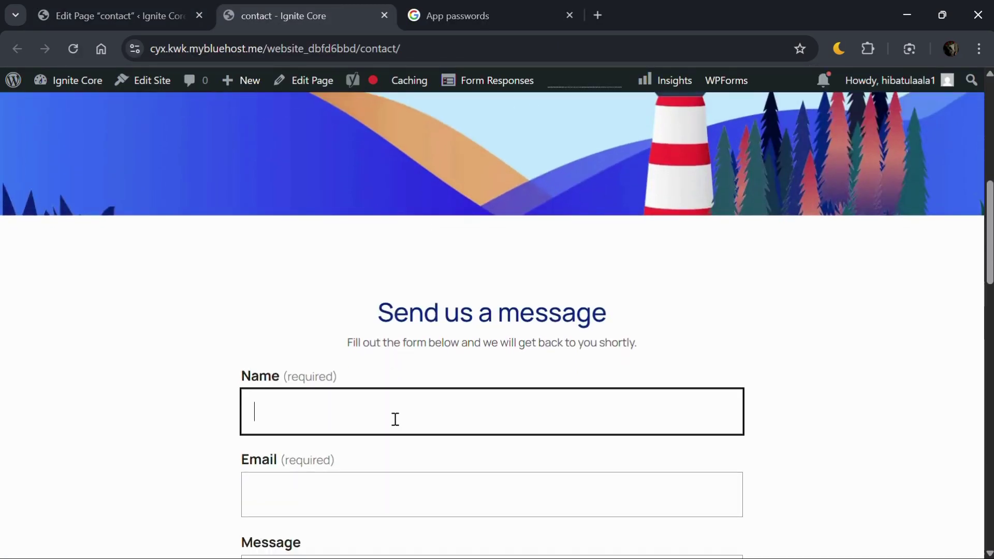
type("name")
Fill in the contact form's Email field with a sample email address
scroll(396, 420, "down", 2)
left_click(376, 402)
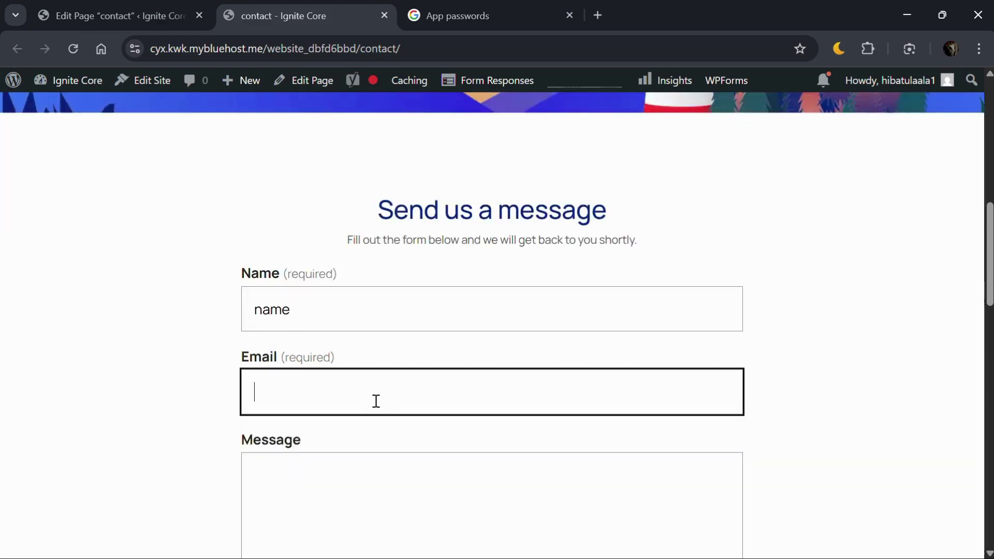
type("example")
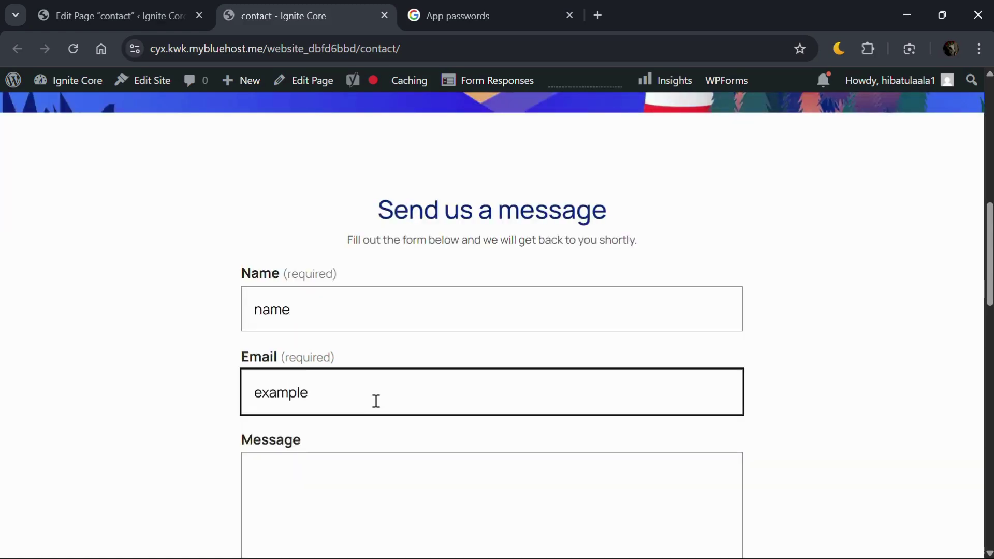
type("@g")
type("a")
type("ail")
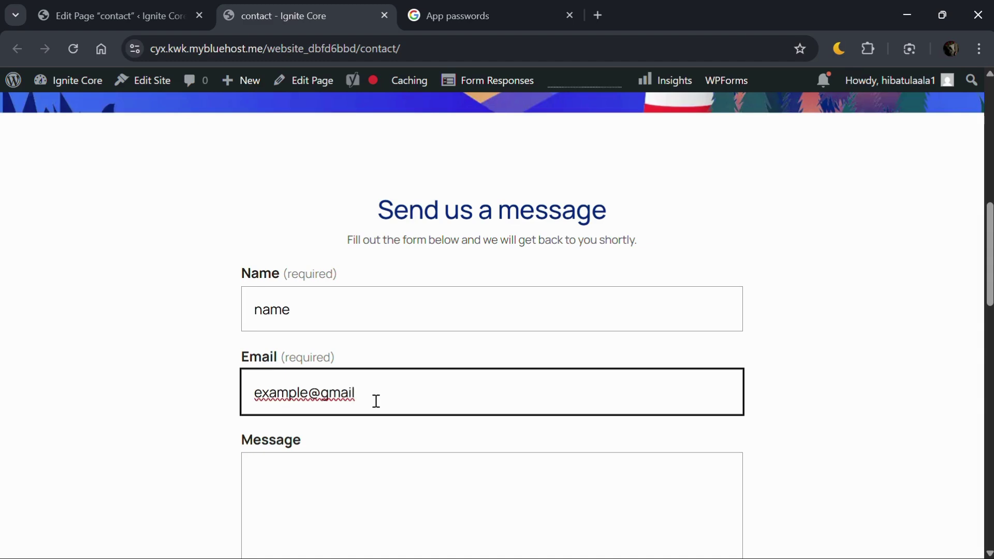
type(".com")
Enter "test email" as the contact form's message and submit the form
scroll(377, 401, "down", 3)
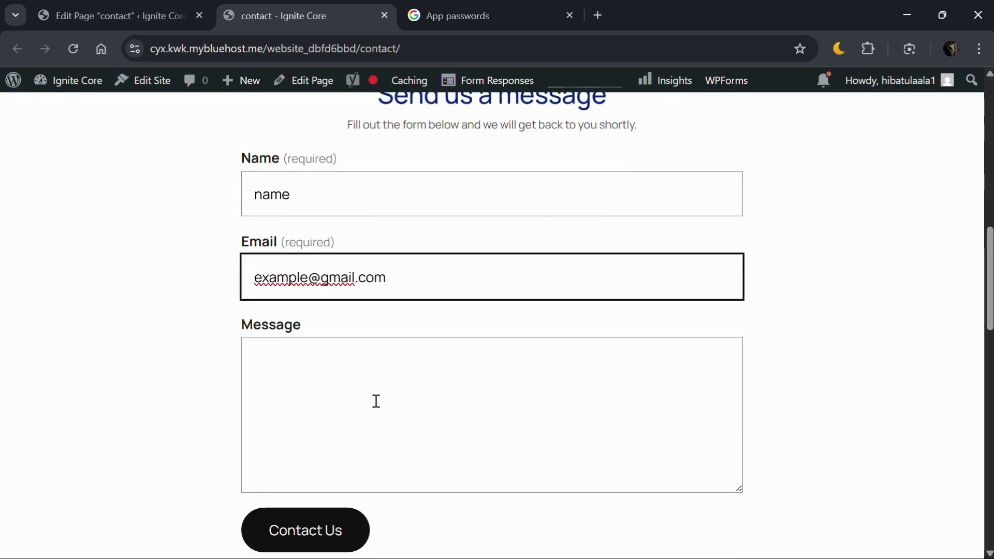
left_click(376, 401)
type("test ")
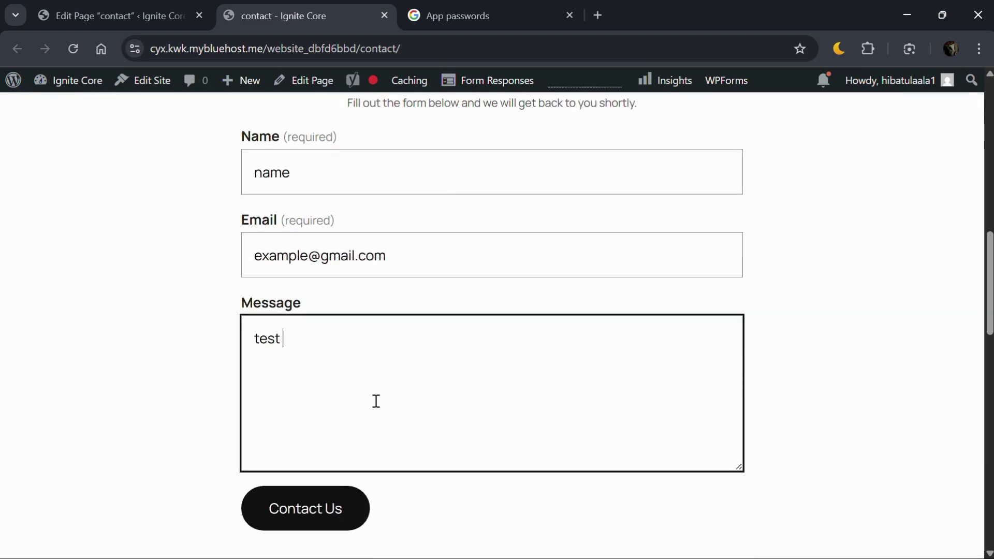
type("email")
left_click(310, 522)
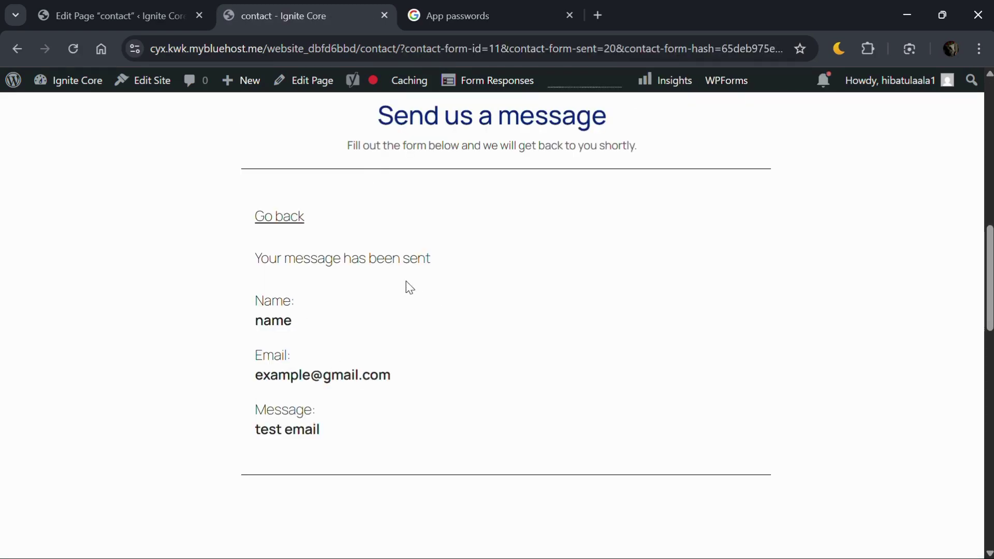
Switch to Gmail in a new tab, read the "[Ignite Core] contact" email, and compare it with the submitted form on the contact page
key("ctrl+t")
type("m")
key("Return")
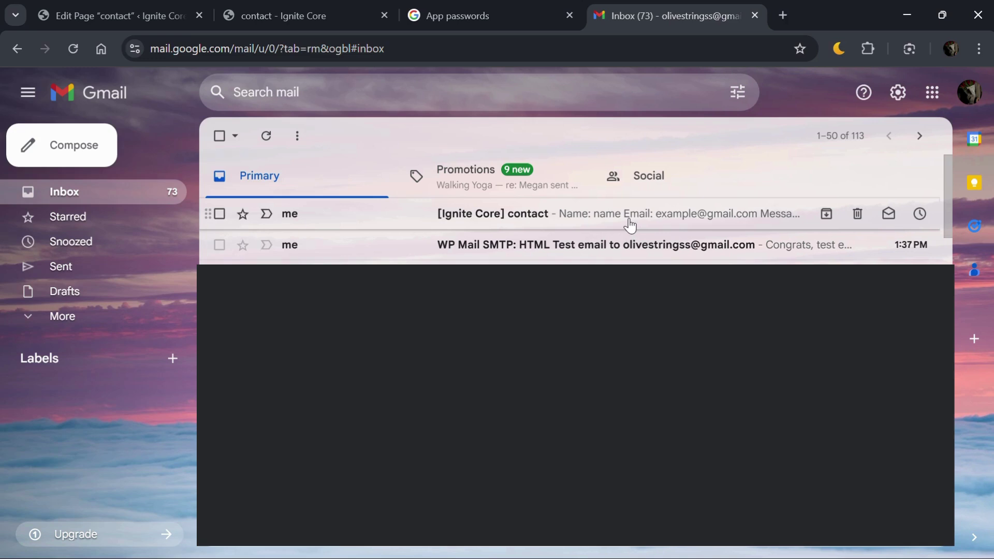
left_click(421, 228)
scroll(421, 390, "down", 3)
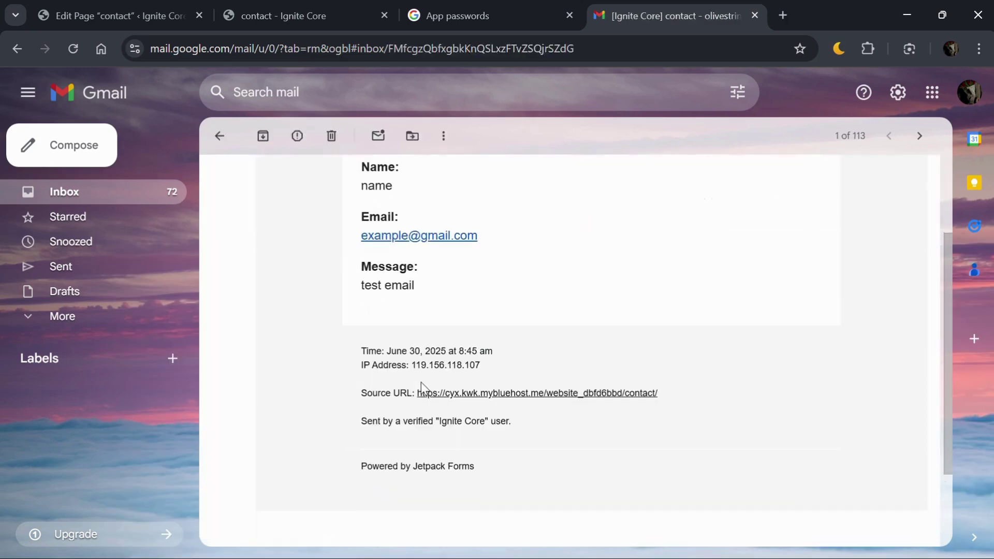
scroll(424, 390, "up", 3)
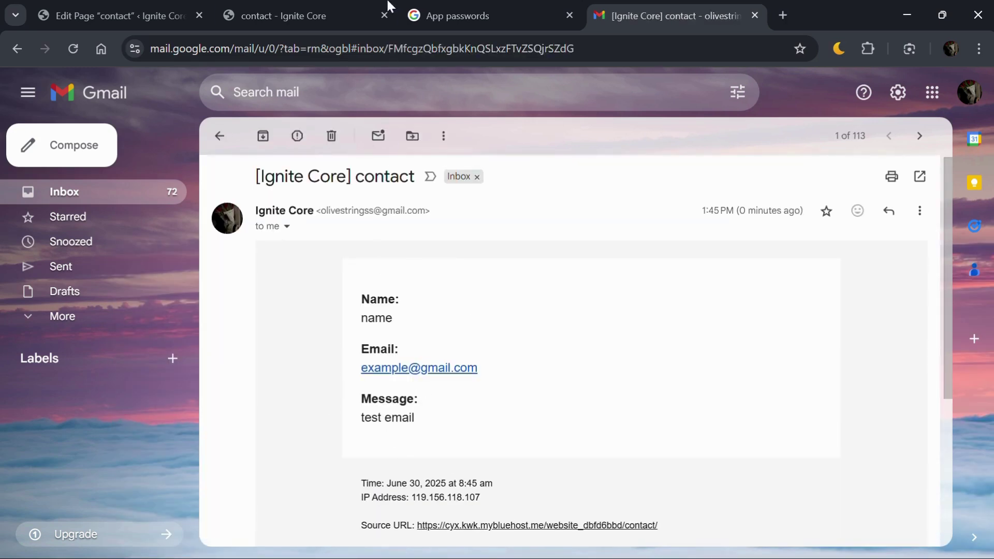
left_click(339, 6)
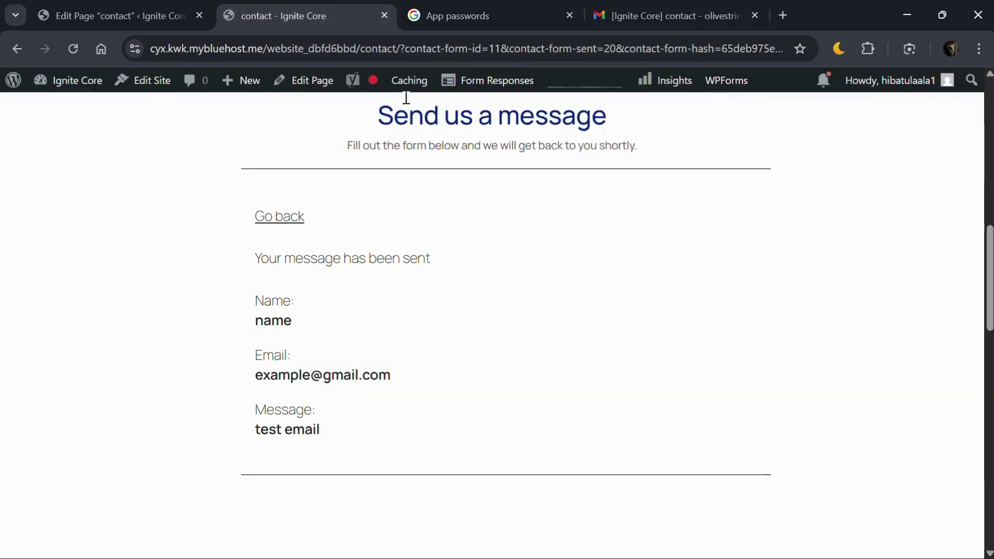
left_click(661, 6)
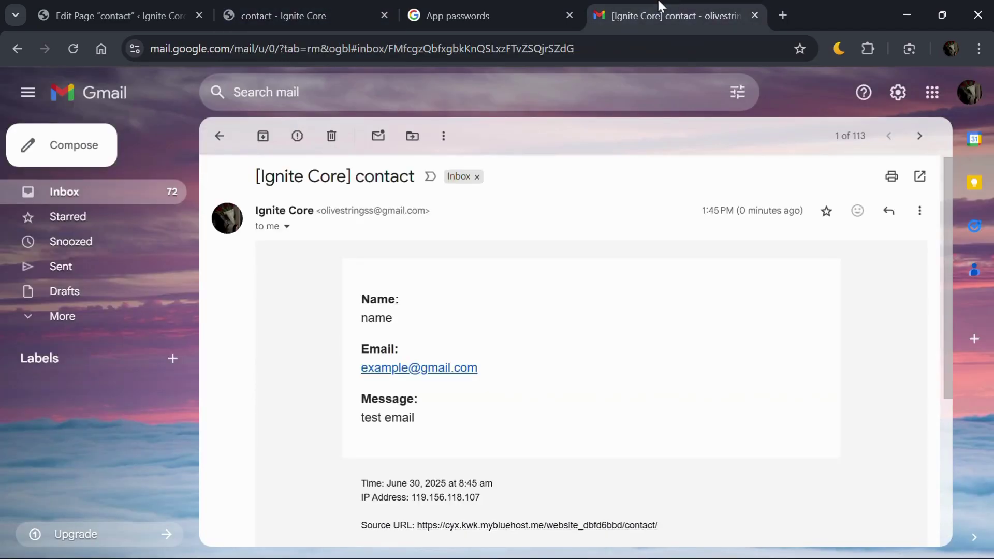